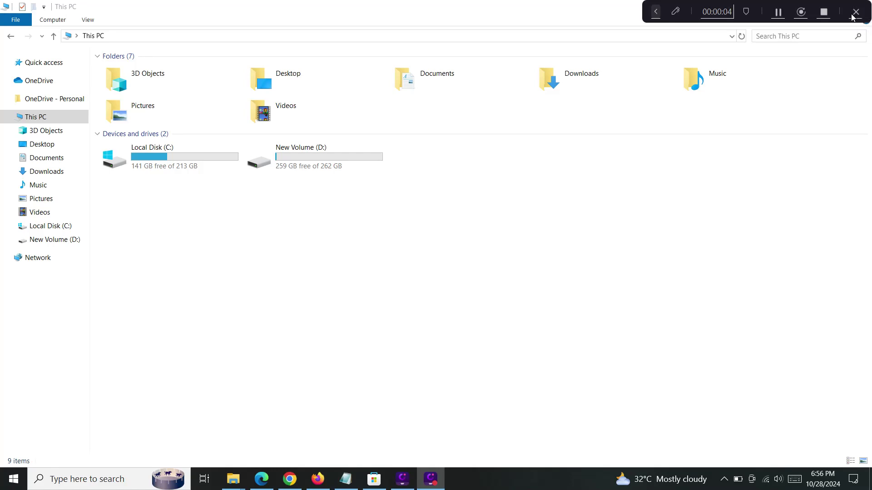
Step: Browse to C:\Windows\SoftwareDistribution\Download and select all seven items in it
left_click(852, 16)
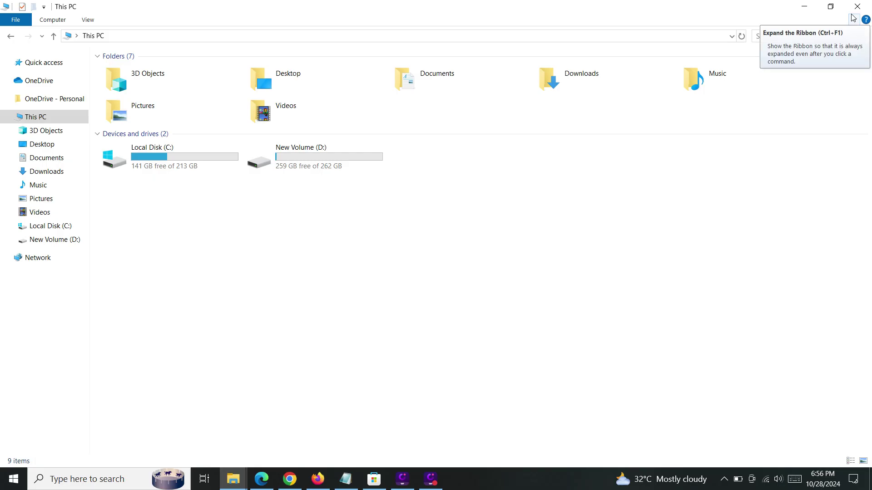
double_click(201, 165)
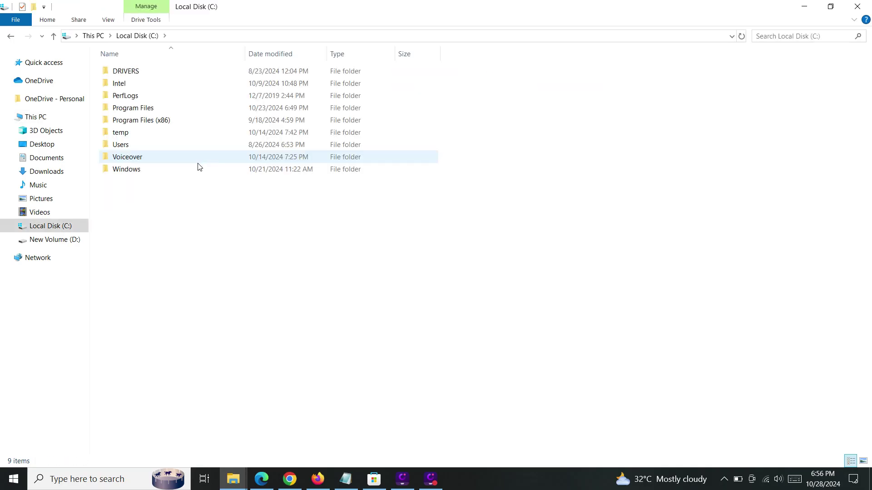
left_click(159, 173)
double_click(160, 173)
left_click(160, 173)
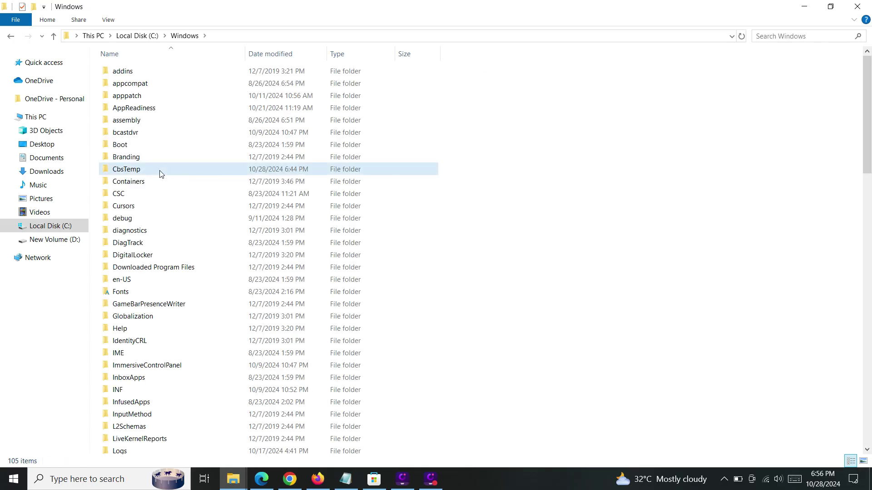
type("so")
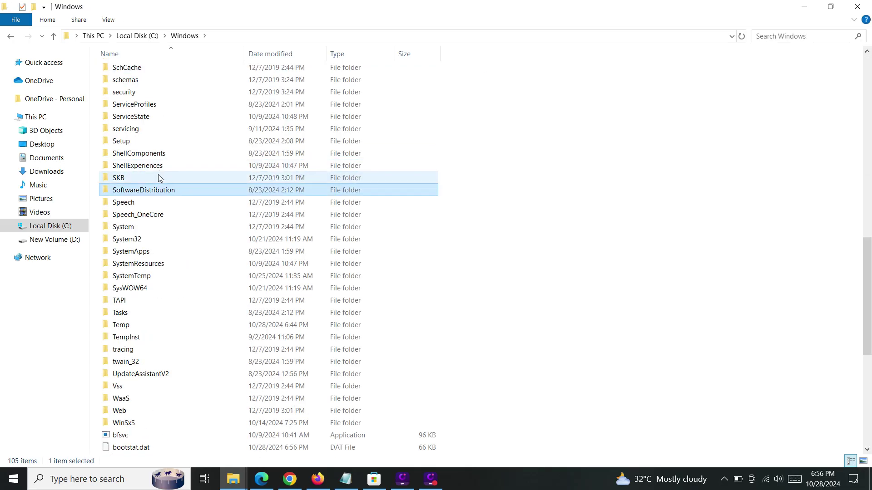
double_click(158, 191)
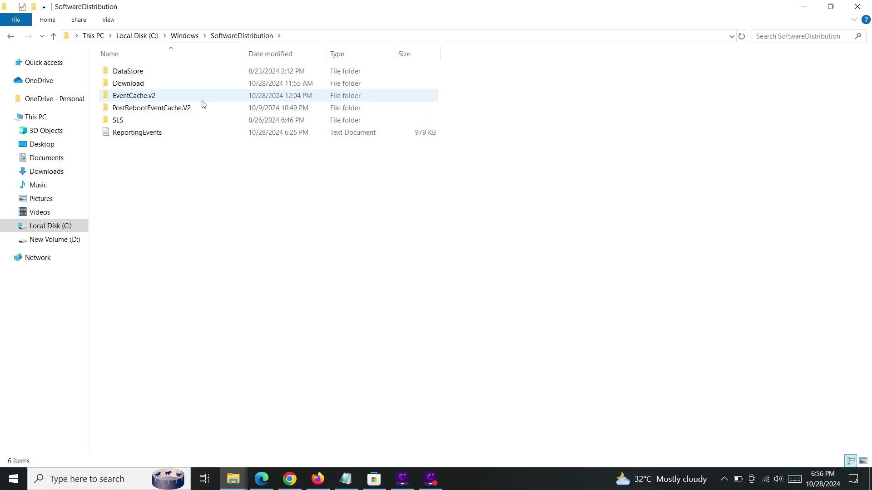
double_click(183, 85)
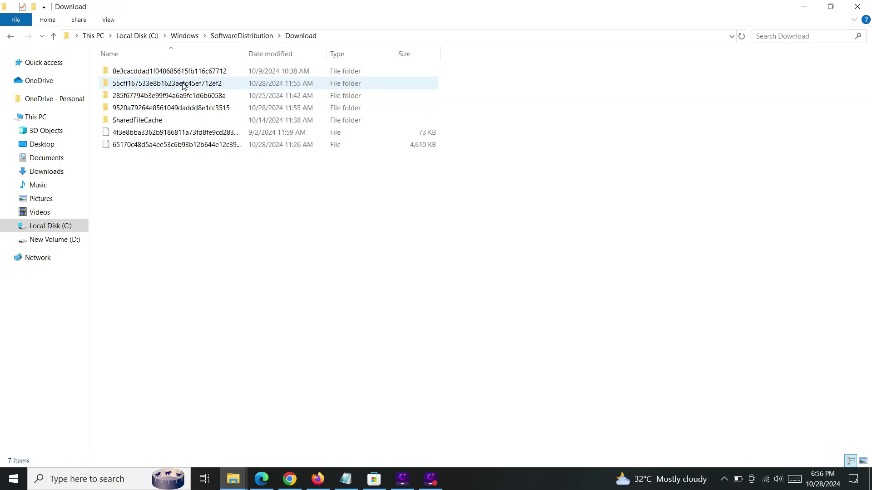
left_click_drag(186, 188, 157, 65)
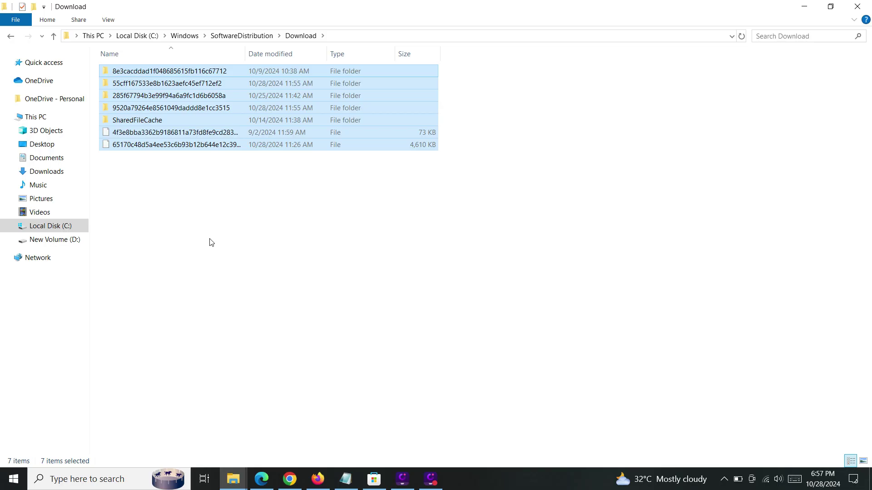
Step: Permanently delete the seven Download items, approving administrator access for the protected folders
key("shift+Delete")
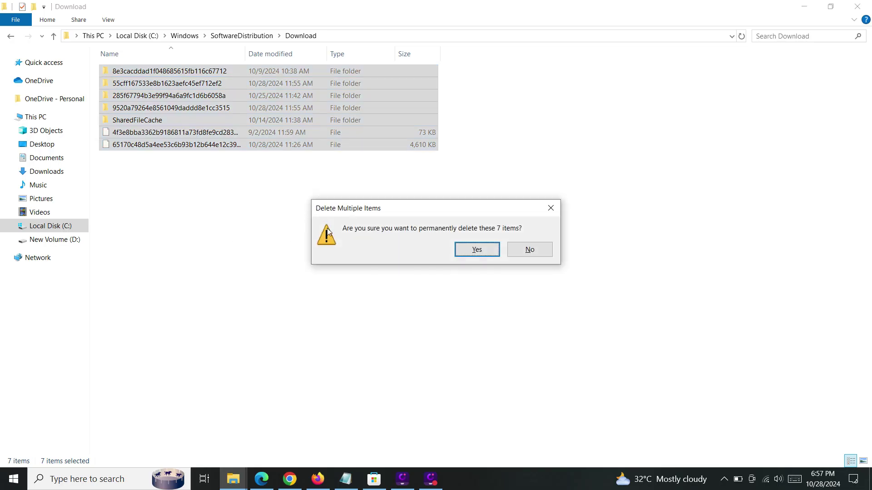
left_click(478, 250)
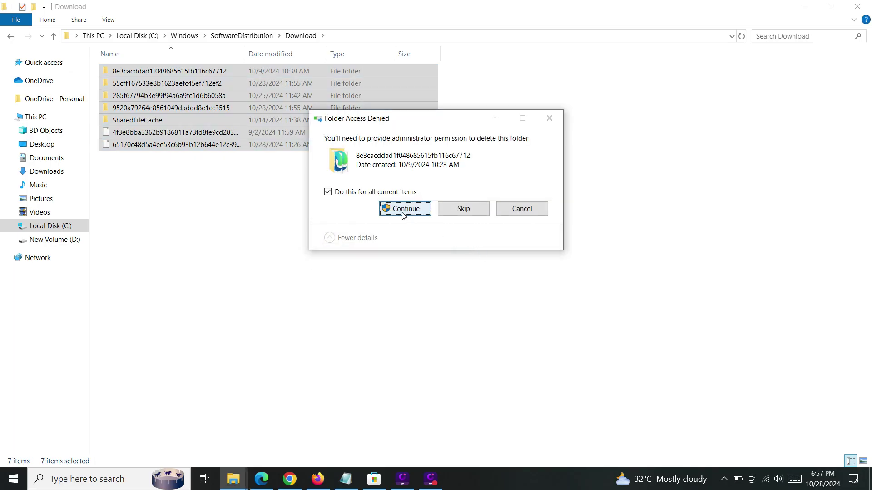
left_click(403, 213)
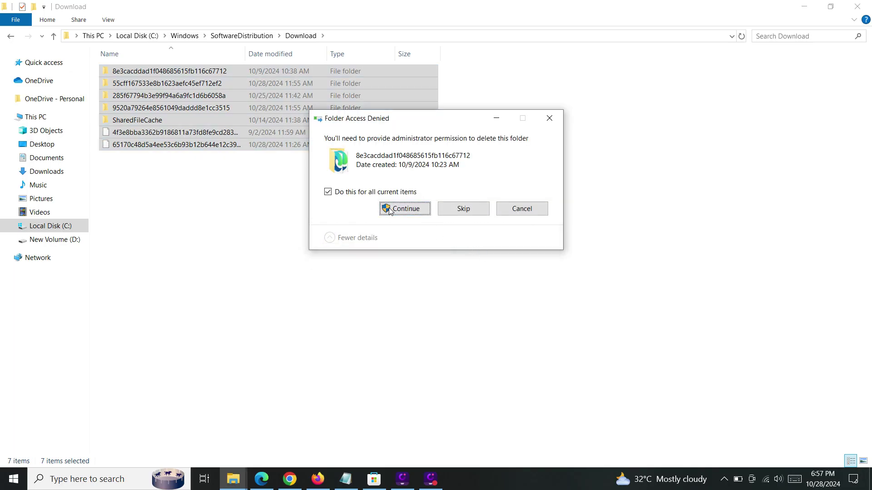
left_click(416, 213)
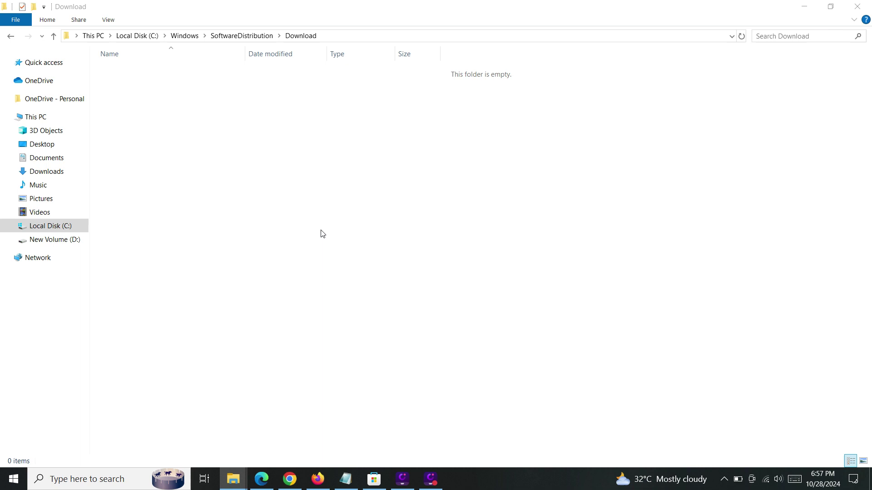
Step: Open the Windows Temp folder by running 'temp' from the Run box
key("super")
key("super+r")
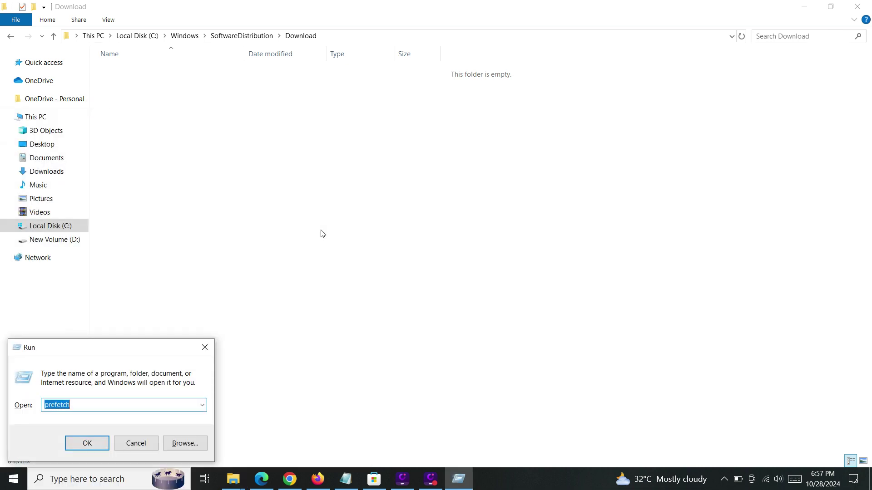
type("temp")
key("Return")
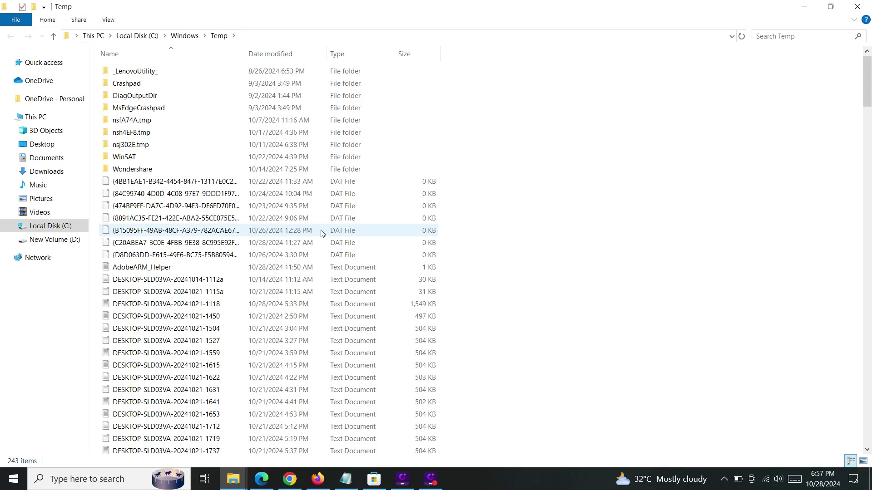
Step: Select all Temp items and check their total size: 243 items, about 160 MB
key("ctrl+a")
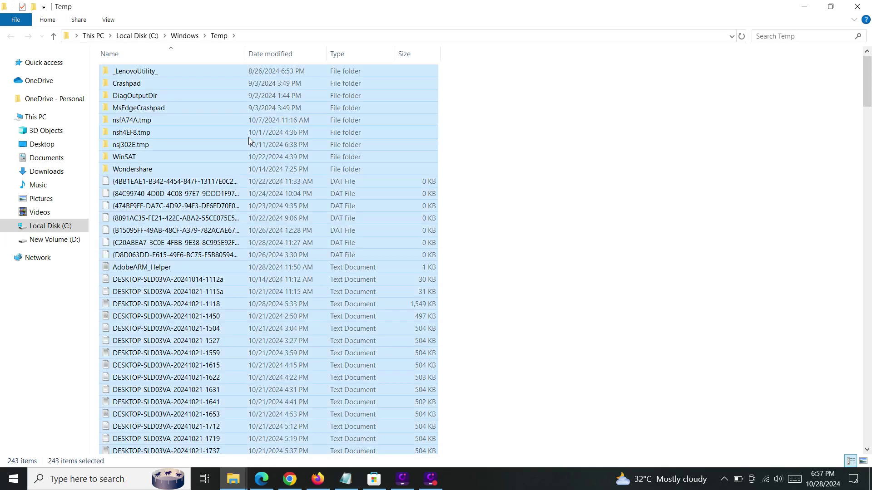
right_click(249, 137)
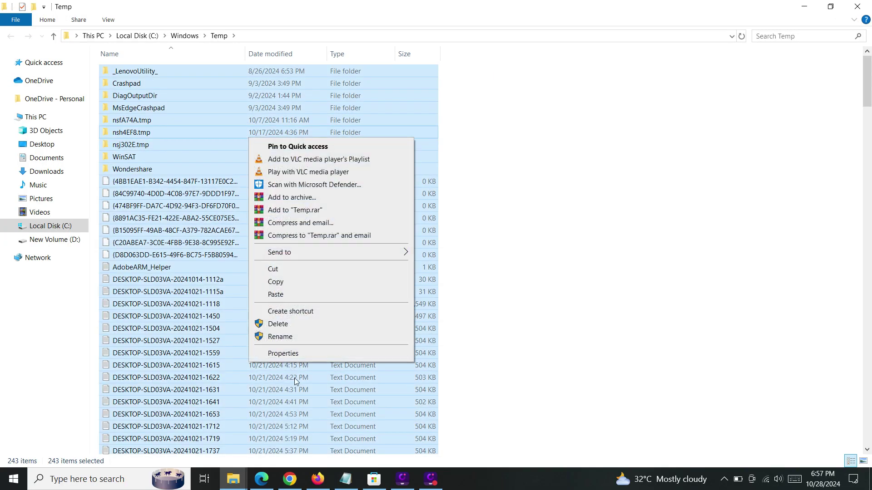
left_click(296, 353)
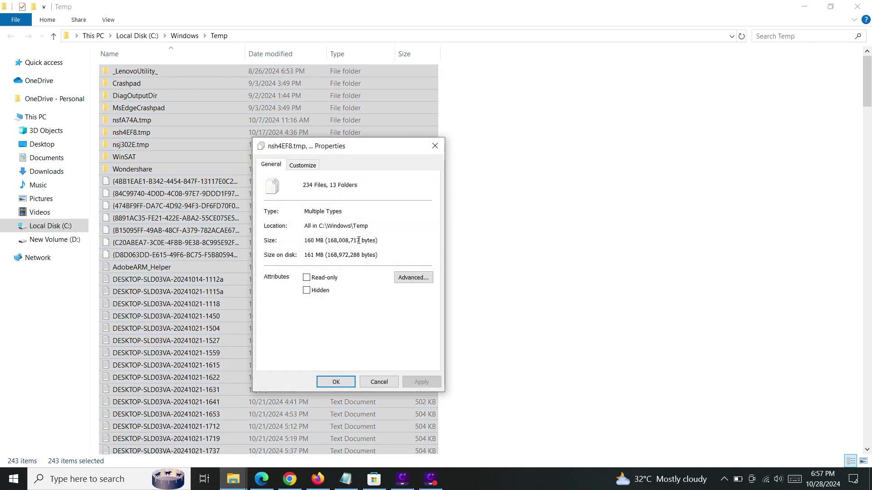
left_click(434, 147)
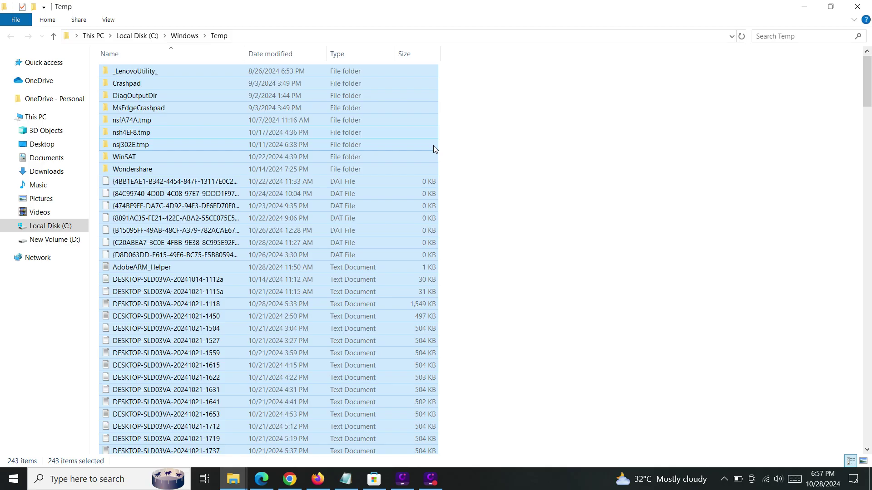
Step: Permanently delete the 243 Temp items, skipping the three in-use text documents
key("shift+Delete")
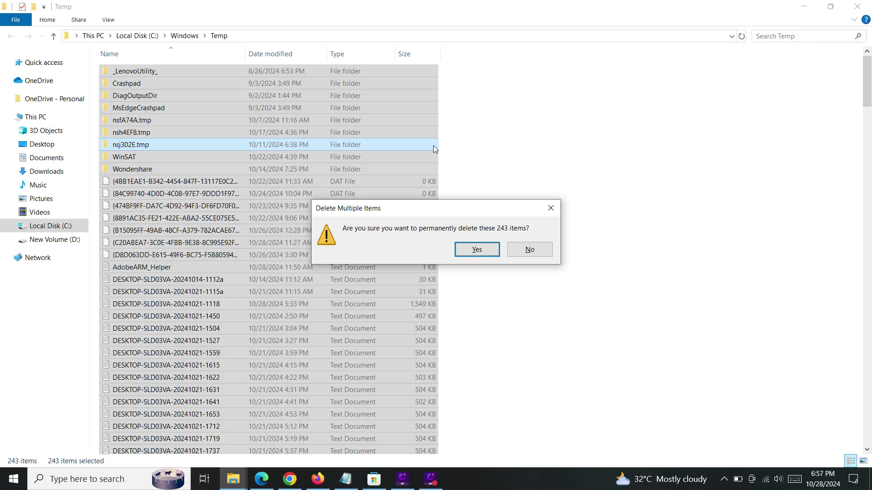
key("Return")
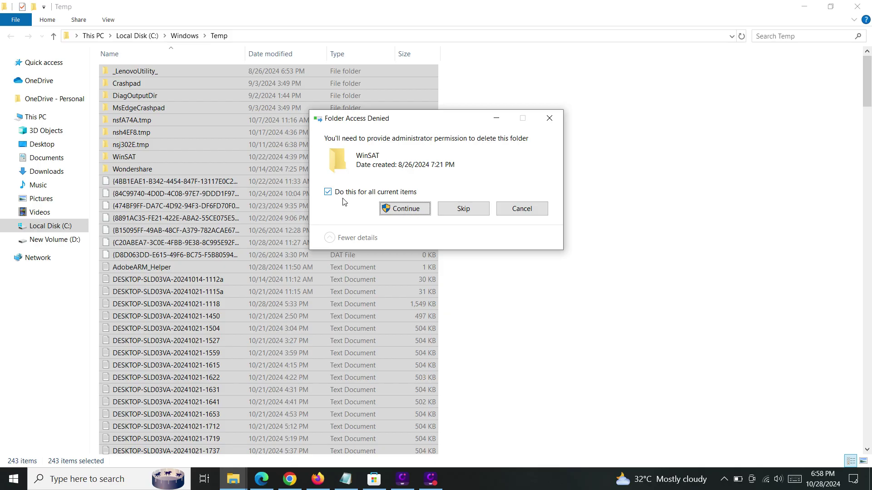
left_click(401, 210)
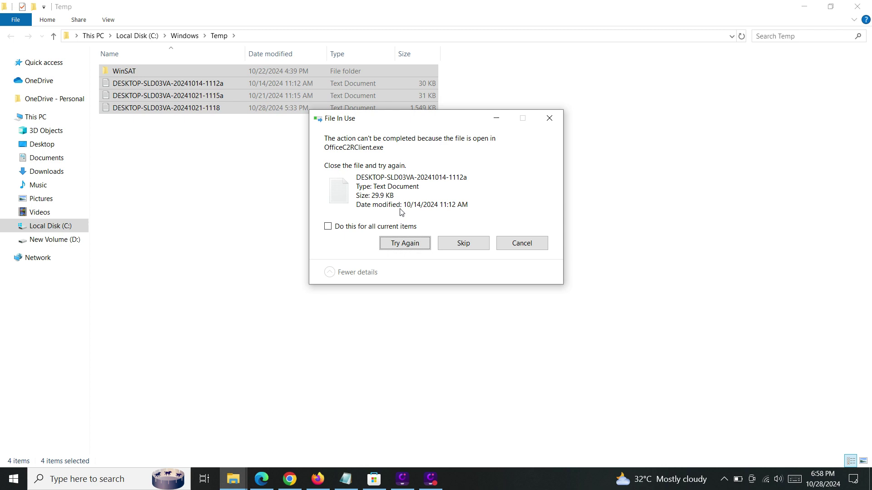
left_click(359, 227)
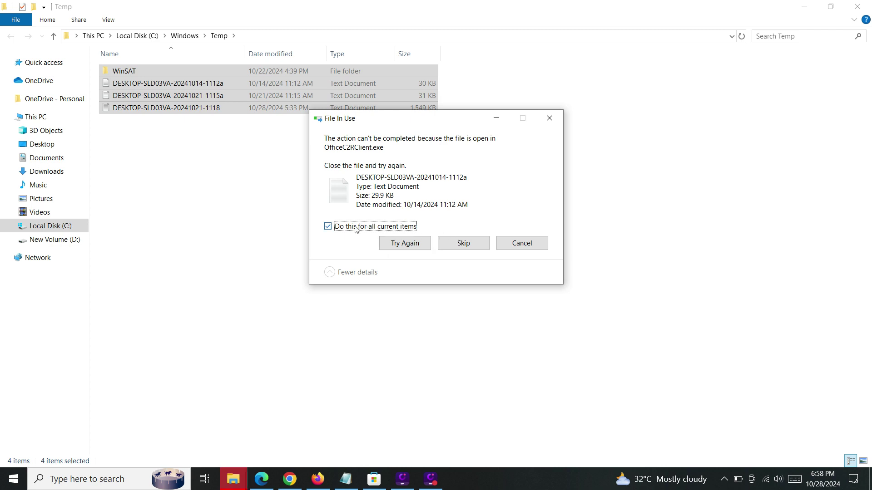
left_click(466, 243)
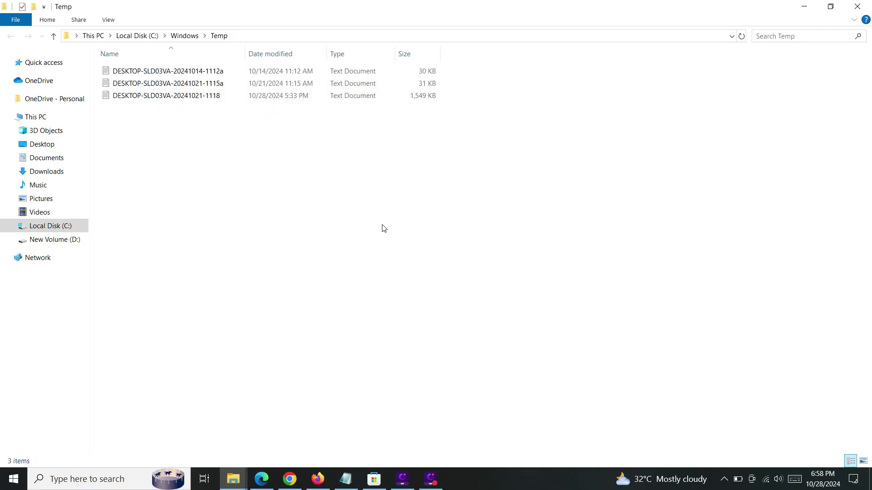
key("super+r")
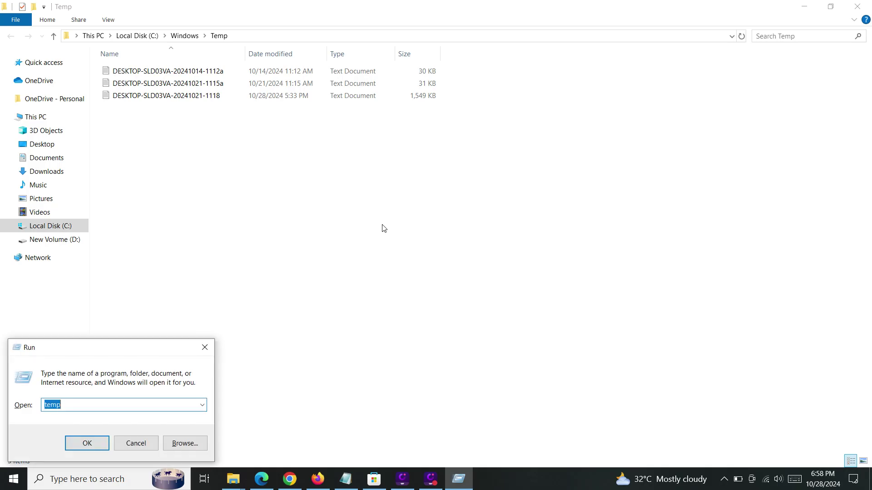
Step: Edit the Run entry to '%temp%' and open the user's AppData\Local\Temp folder
key("Home")
type("%")
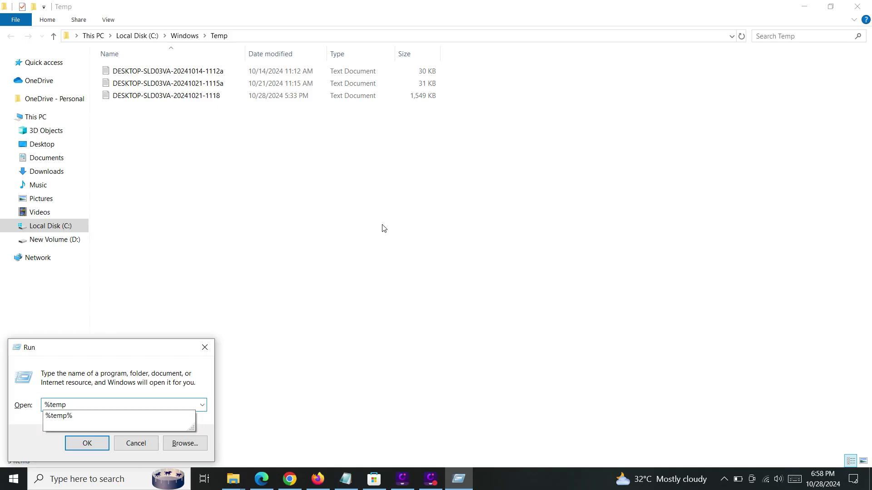
type("%")
key("Return")
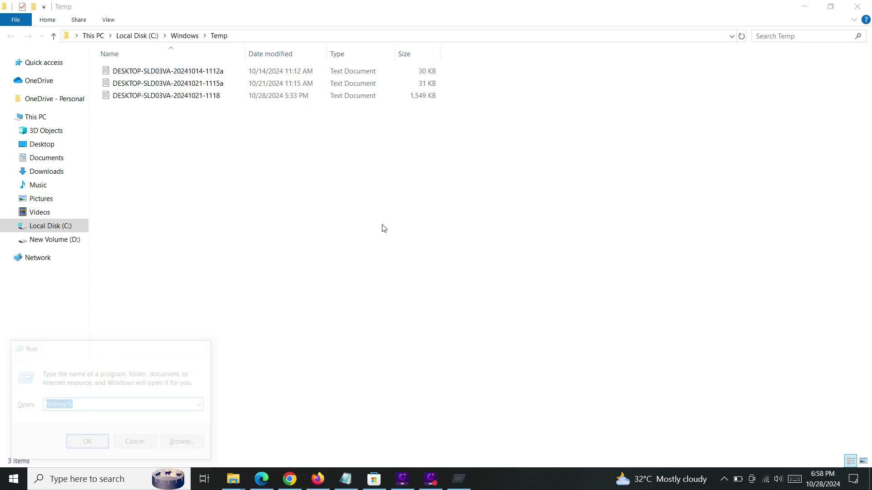
Step: Select all %temp% items and check their size: 2,886 files, 314 folders, 799 MB
left_click(259, 173)
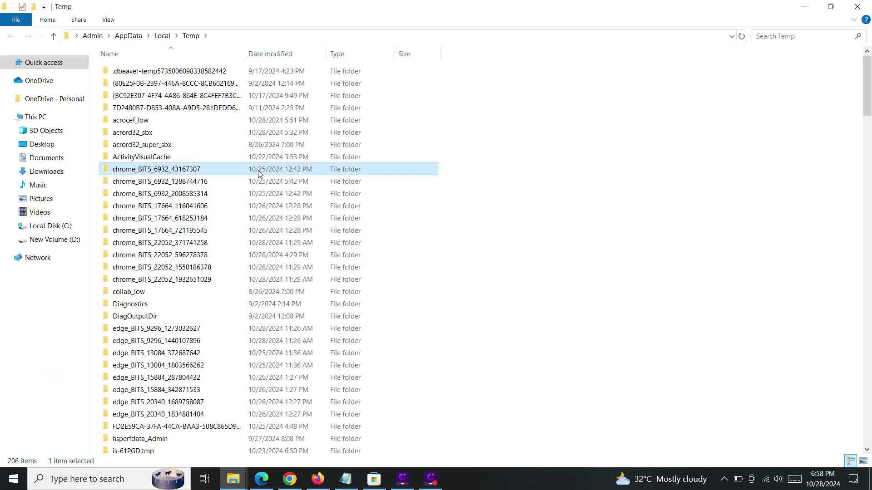
key("ctrl+a")
right_click(259, 173)
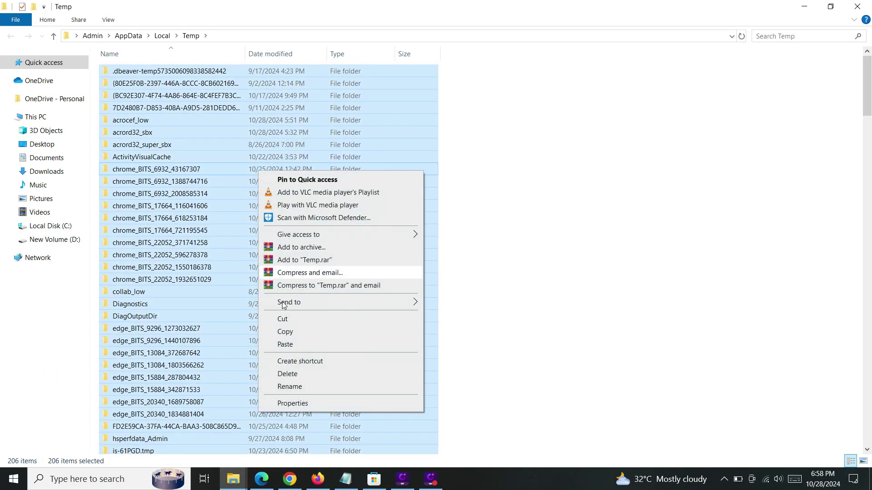
left_click(305, 407)
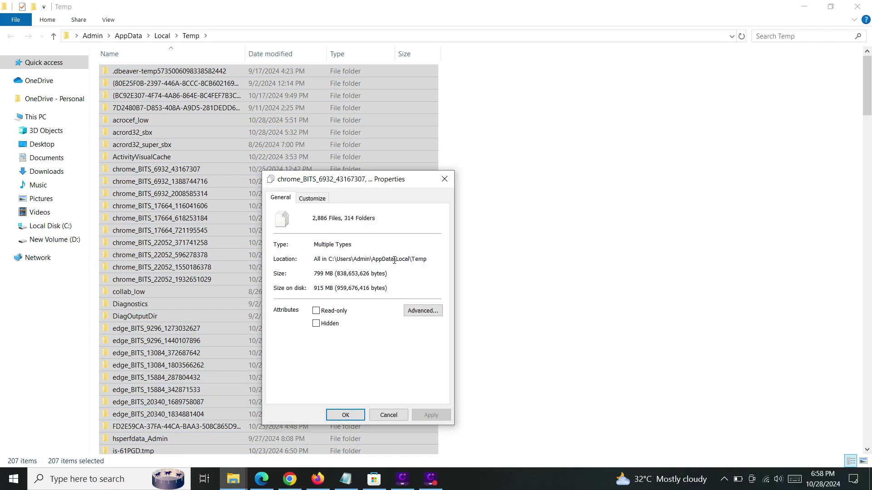
left_click(448, 185)
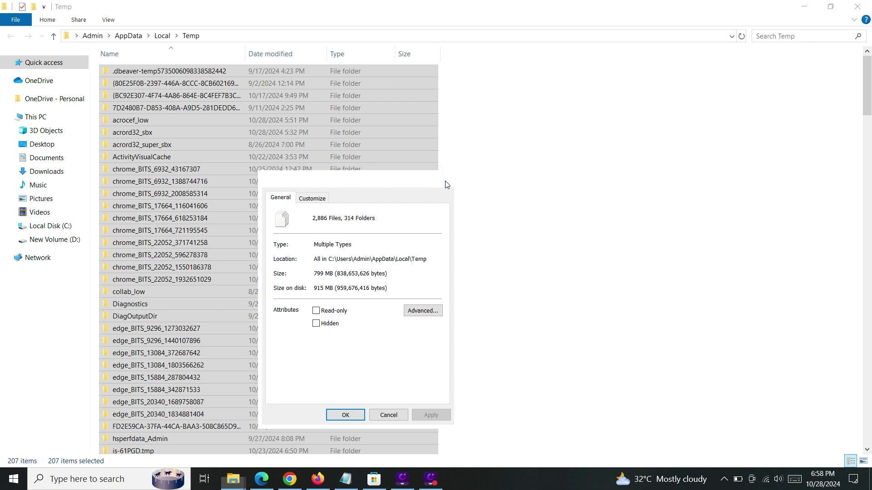
Step: Permanently delete the 207 %temp% items, skipping in-use and no-longer-existing files for all
key("shift+Delete")
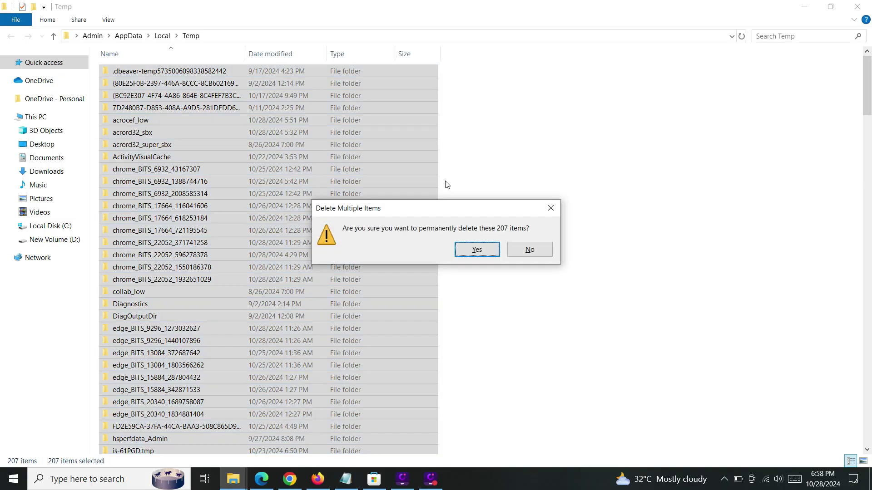
key("Return")
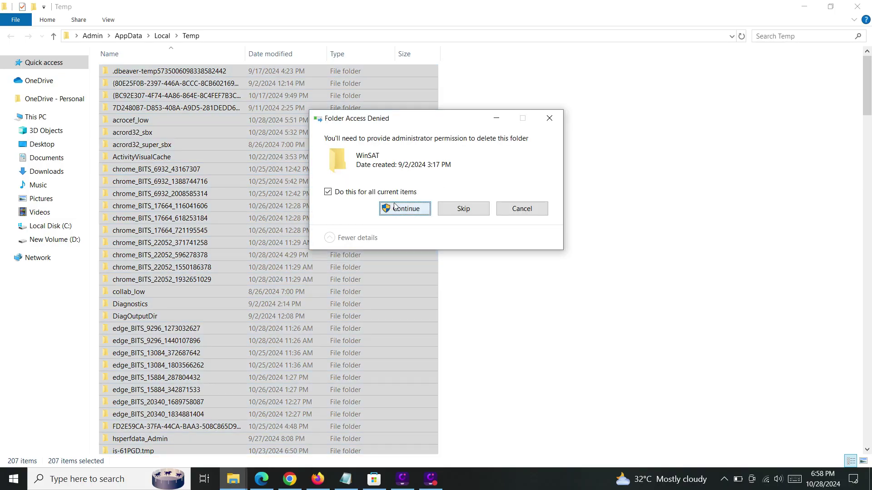
left_click(395, 210)
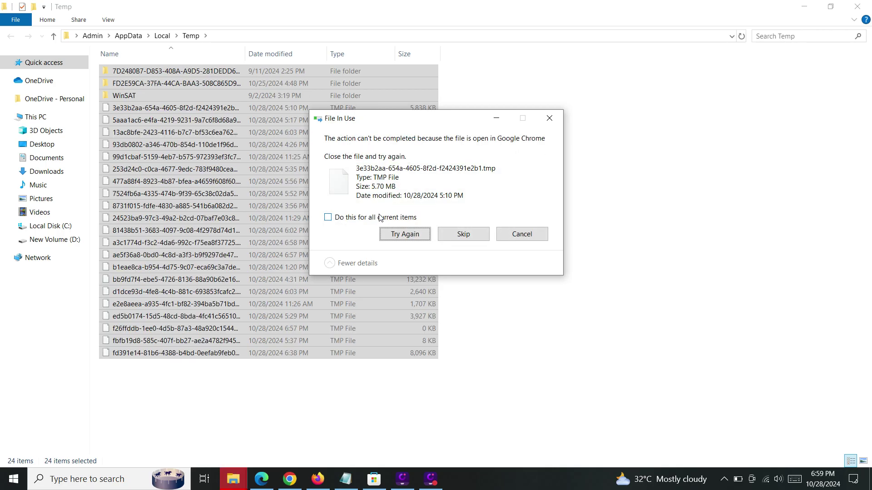
left_click(380, 219)
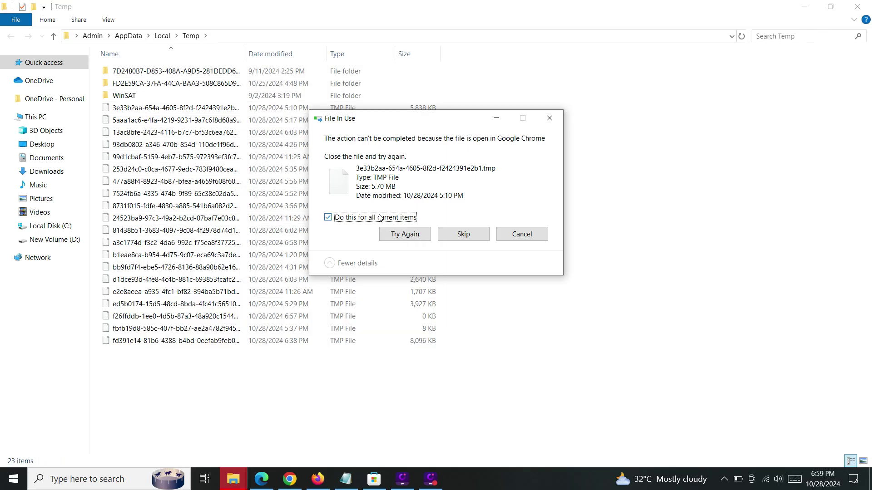
left_click(471, 237)
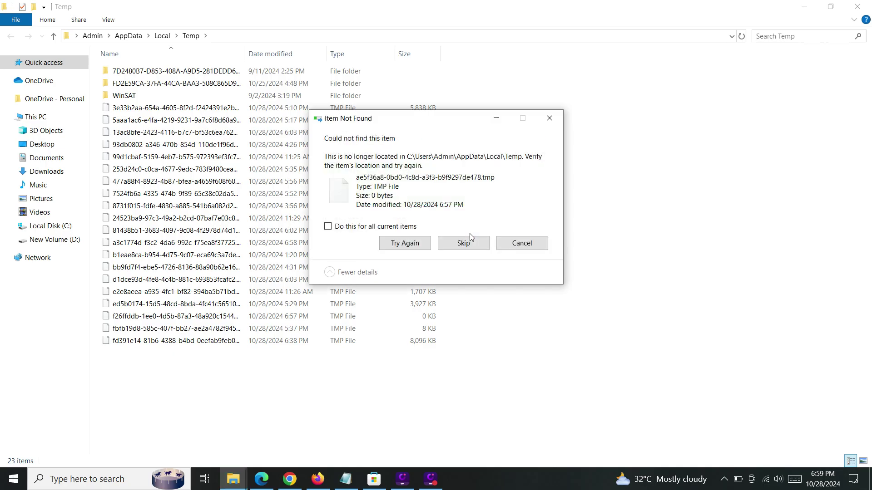
left_click(410, 226)
left_click(451, 243)
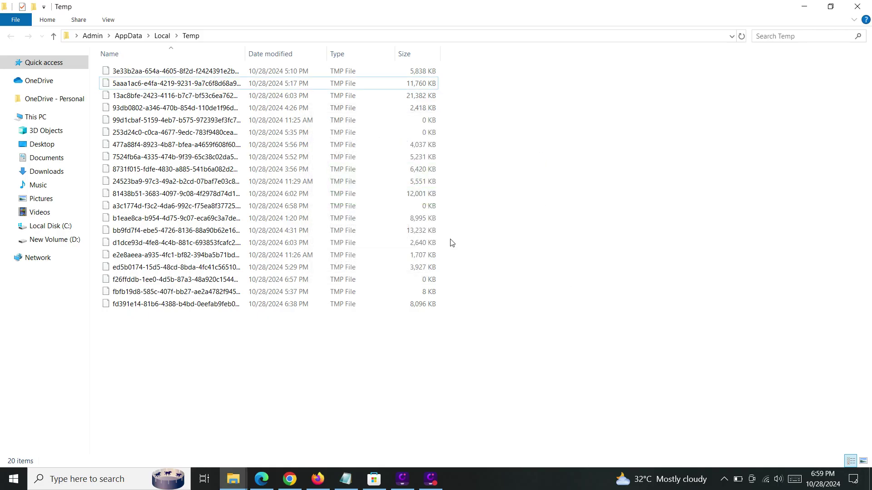
key("super+r")
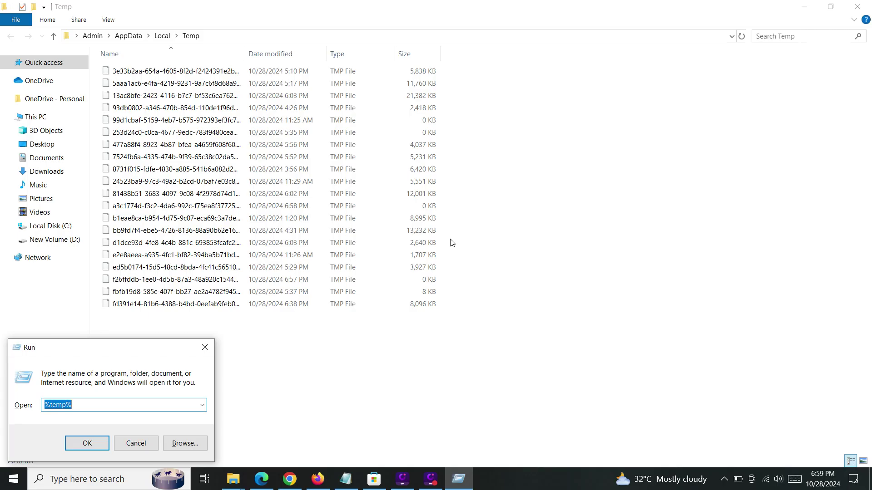
Step: Open C:\Windows\Prefetch by running 'prefetch' from the Run box
type("t")
key("BackSpace")
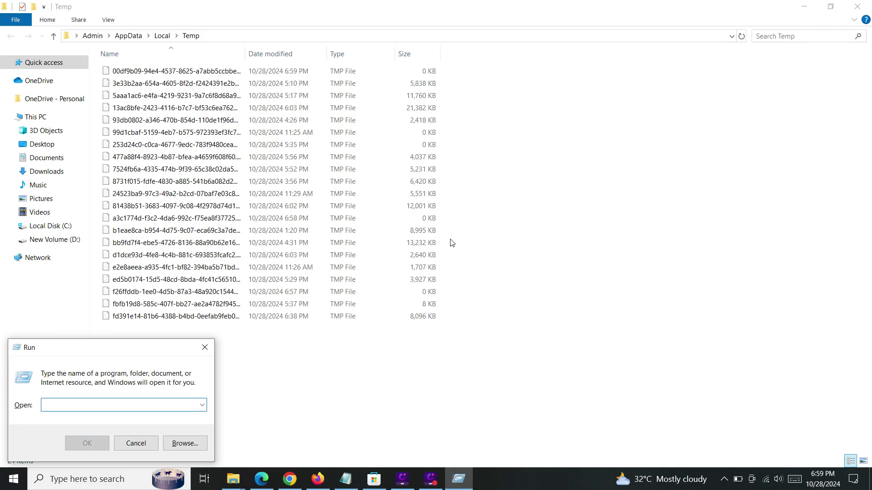
type("pre")
key("Down")
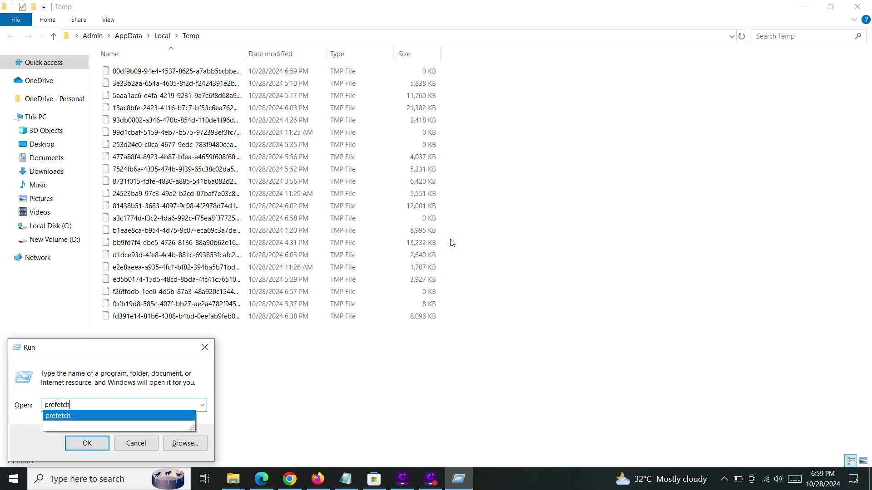
key("Return")
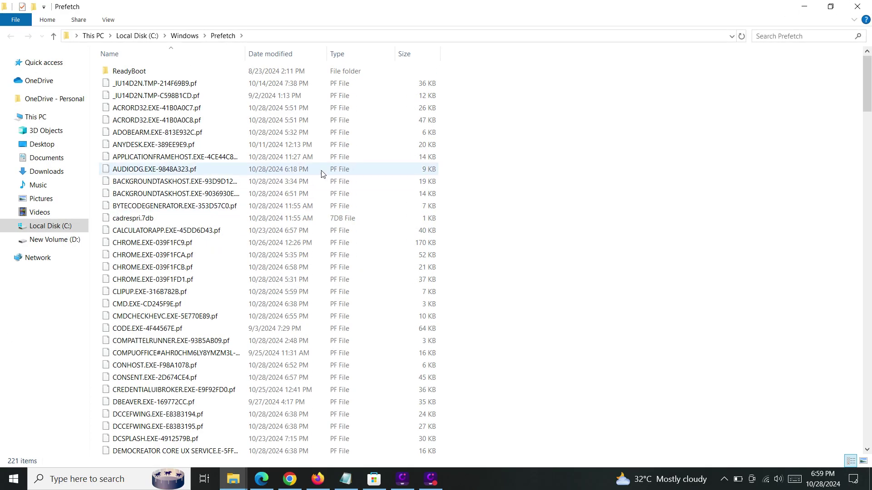
Step: Select all 221 Prefetch items and start permanently deleting them
left_click(322, 172)
key("ctrl+a")
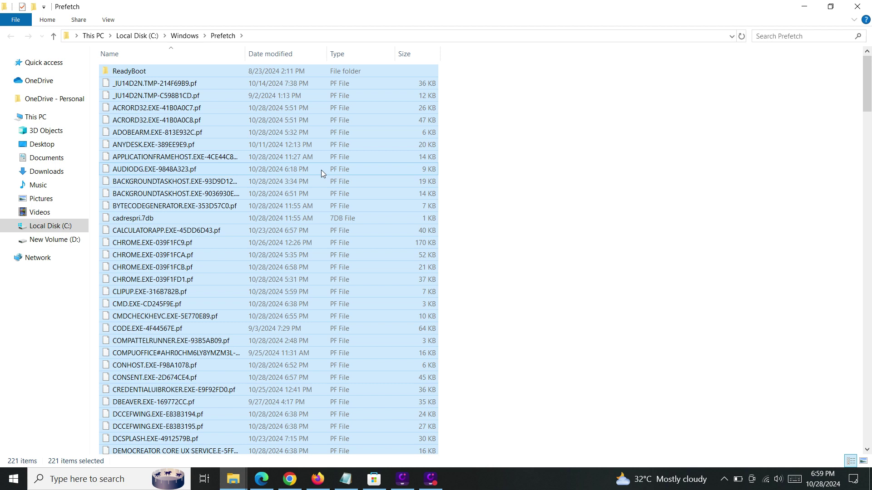
key("shift+Delete")
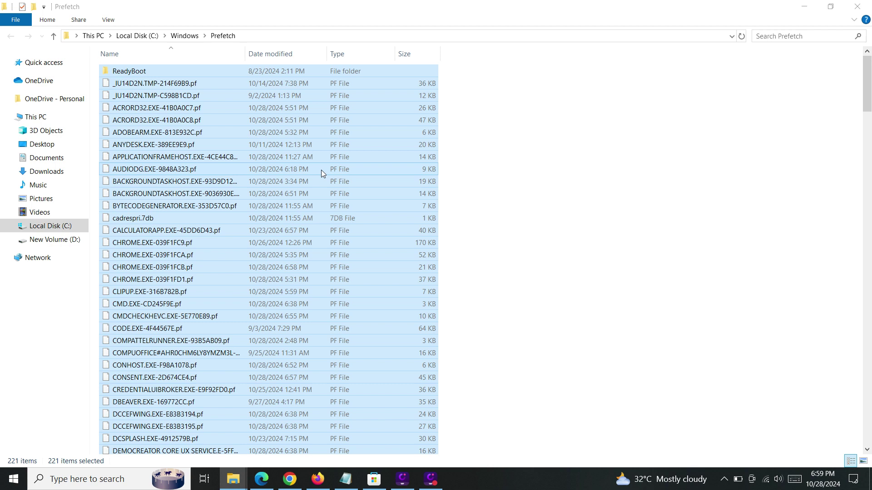
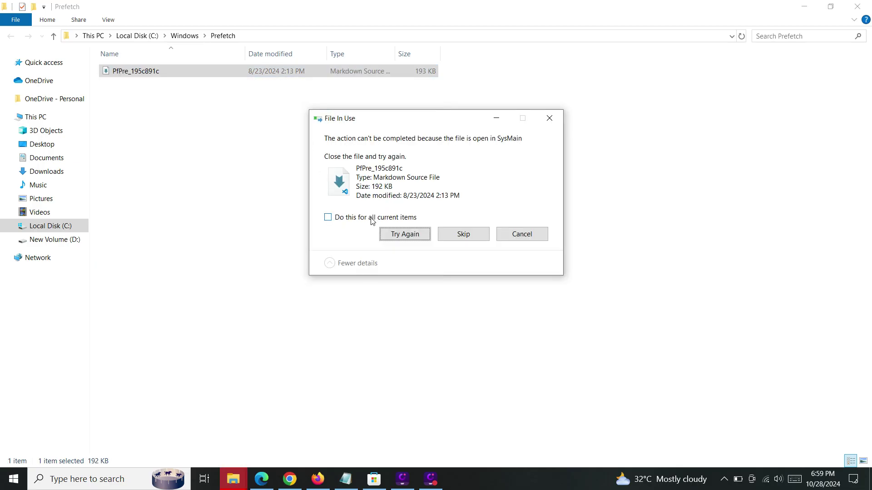
Step: Skip the in-use PfPre_195c891c file, applying that choice to all current locked items
left_click(372, 220)
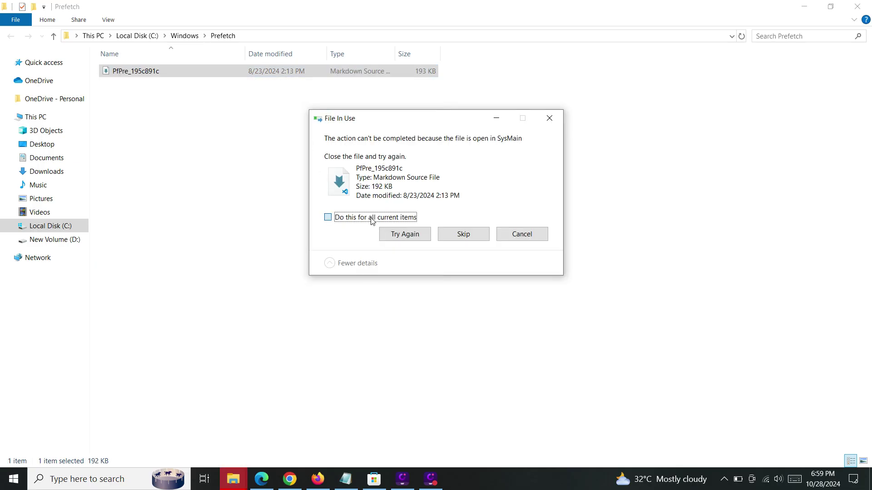
left_click(460, 236)
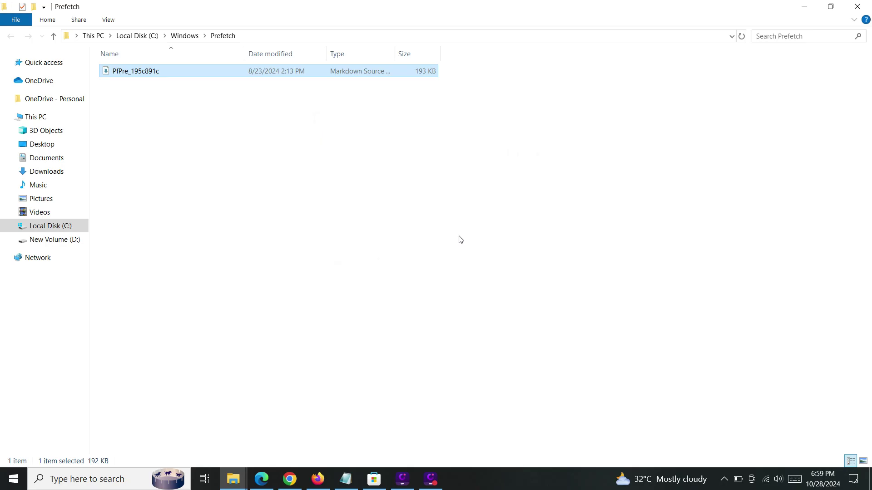